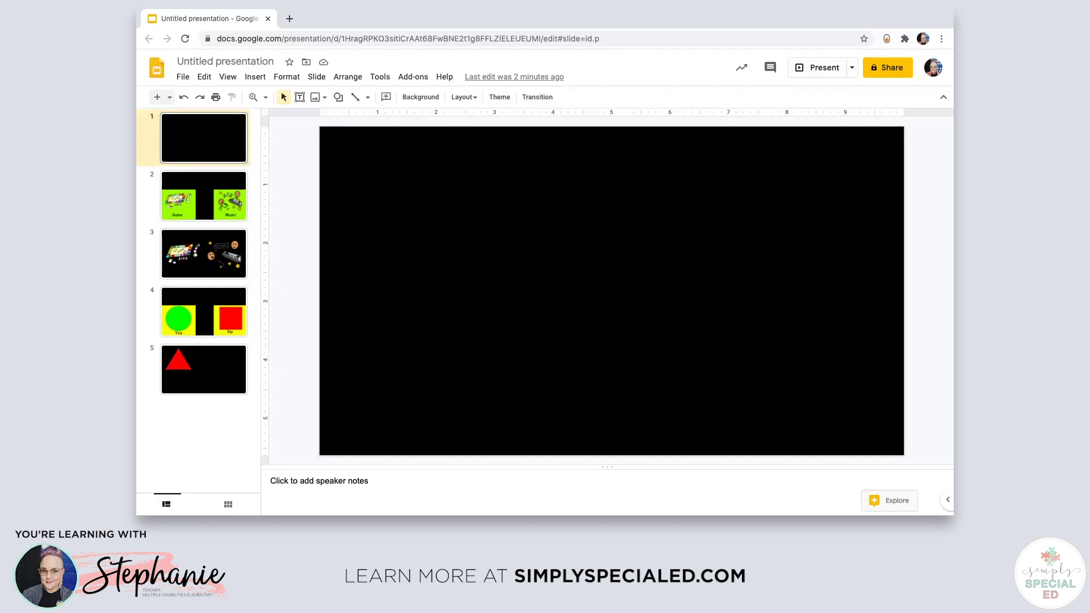
- Set the first slide's background to solid black
click(420, 97)
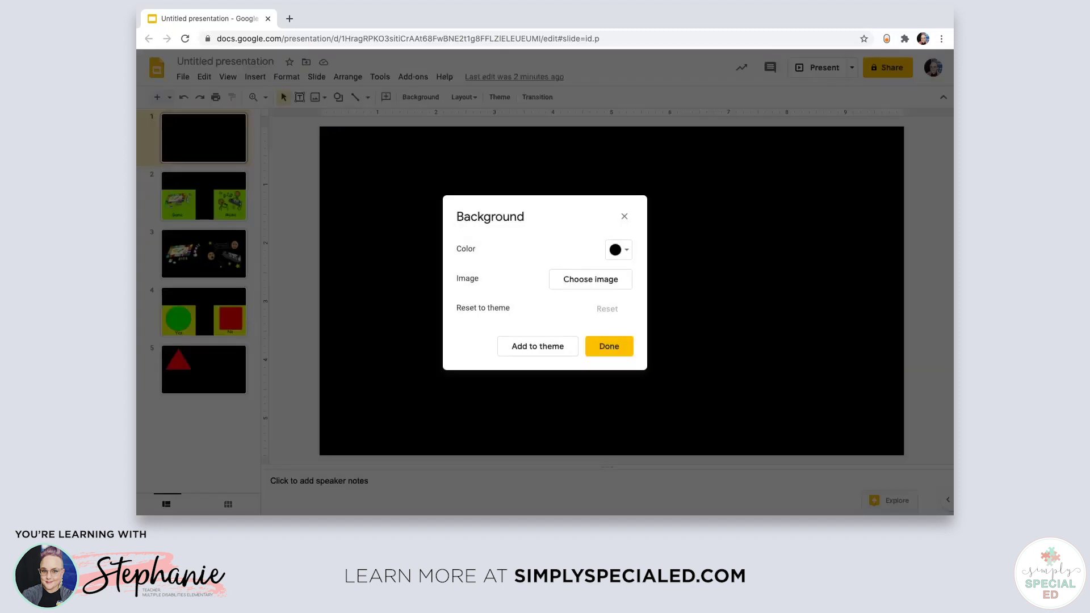
click(619, 250)
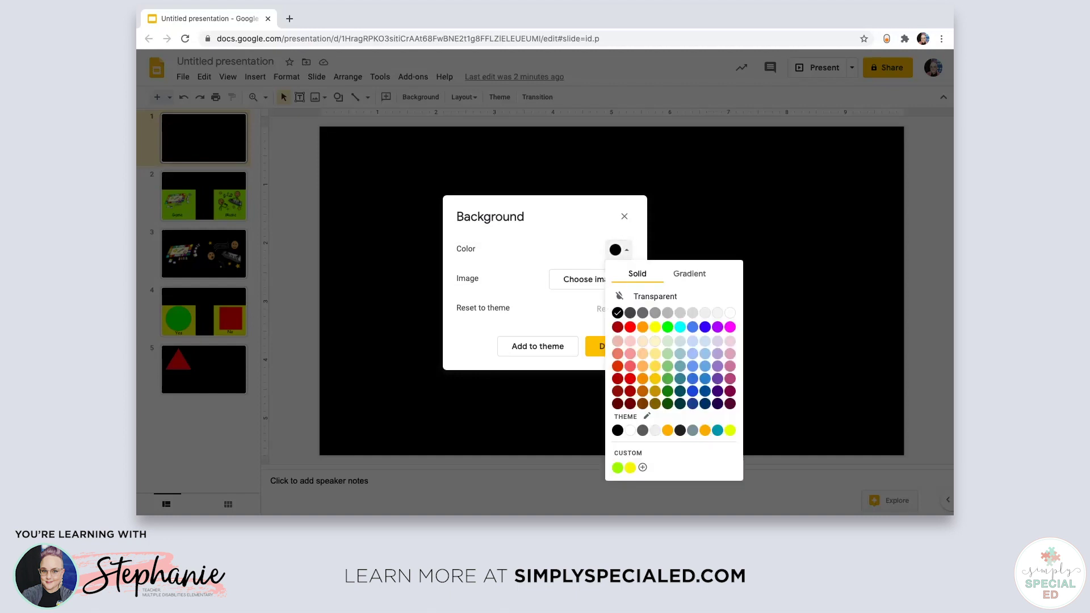
click(617, 312)
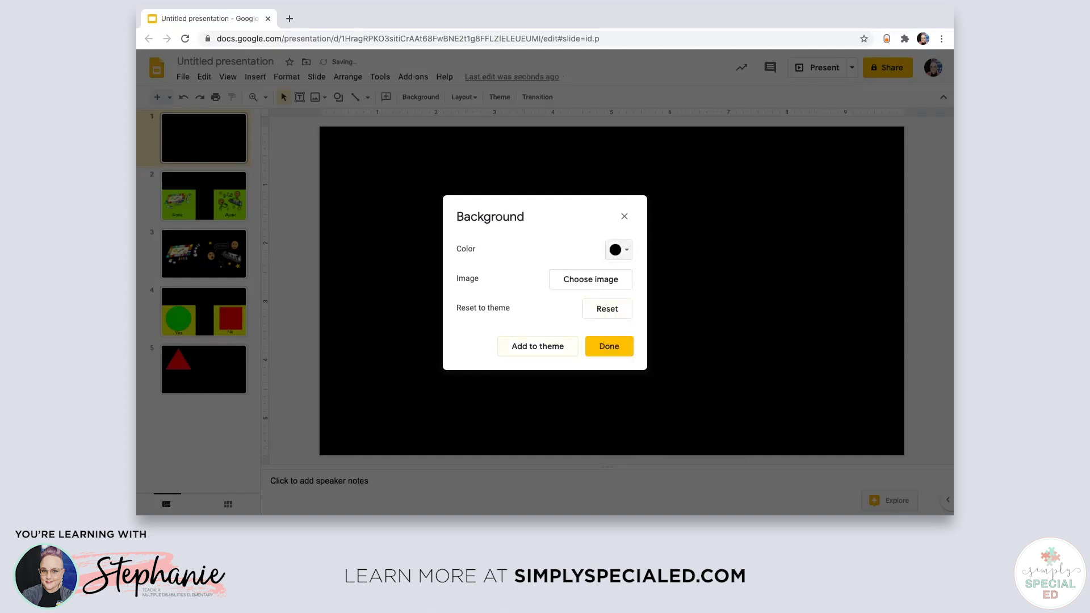
click(609, 346)
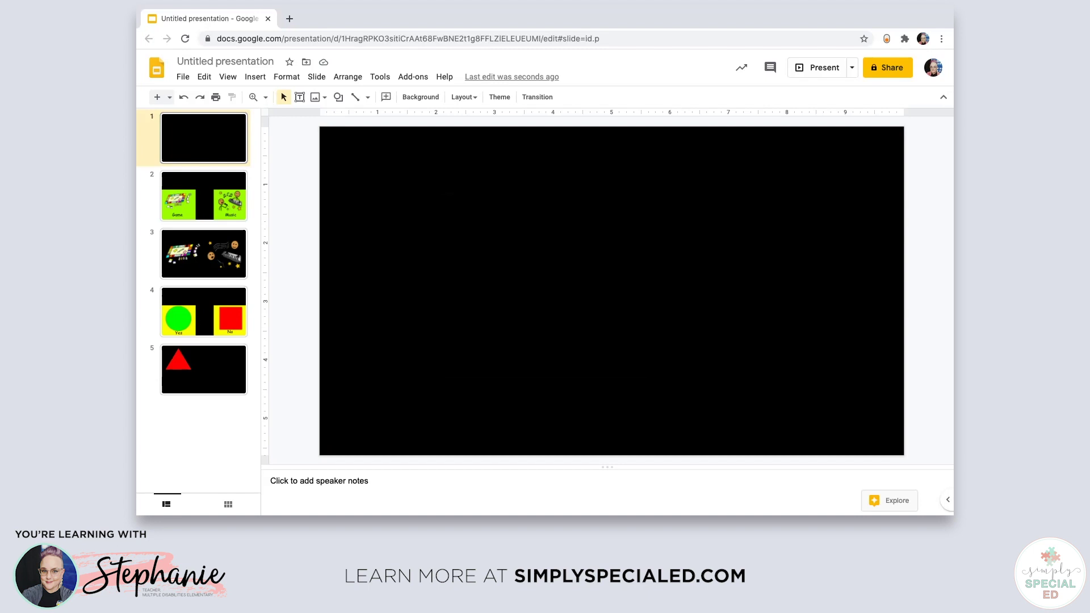
- Draw a rectangle about 3.4 by 2.9 inches and fit it into the slide's lower-left corner
click(339, 97)
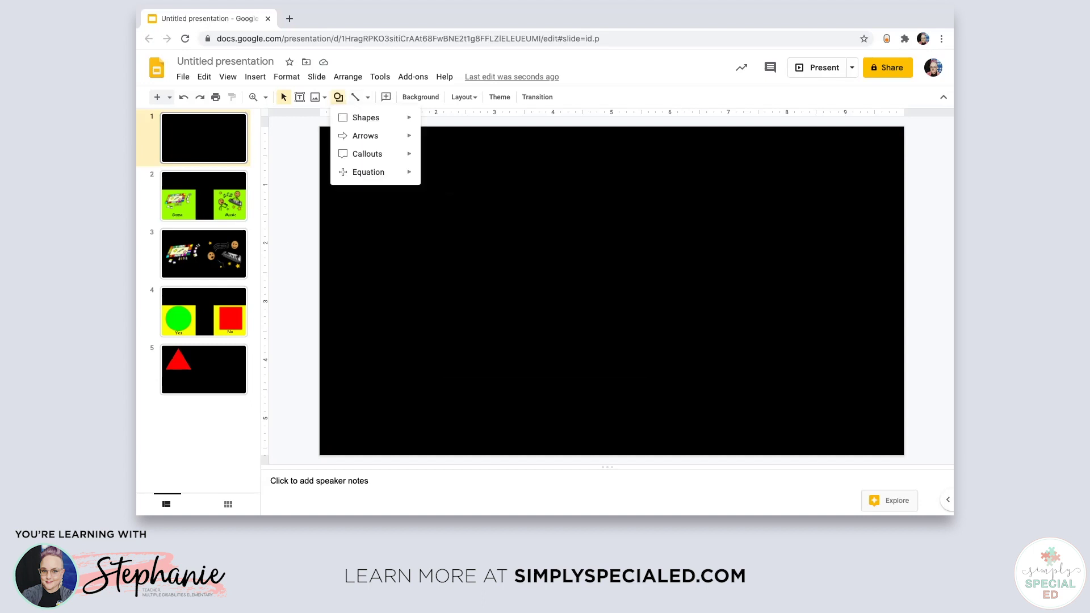
mouse_move(366, 118)
click(431, 121)
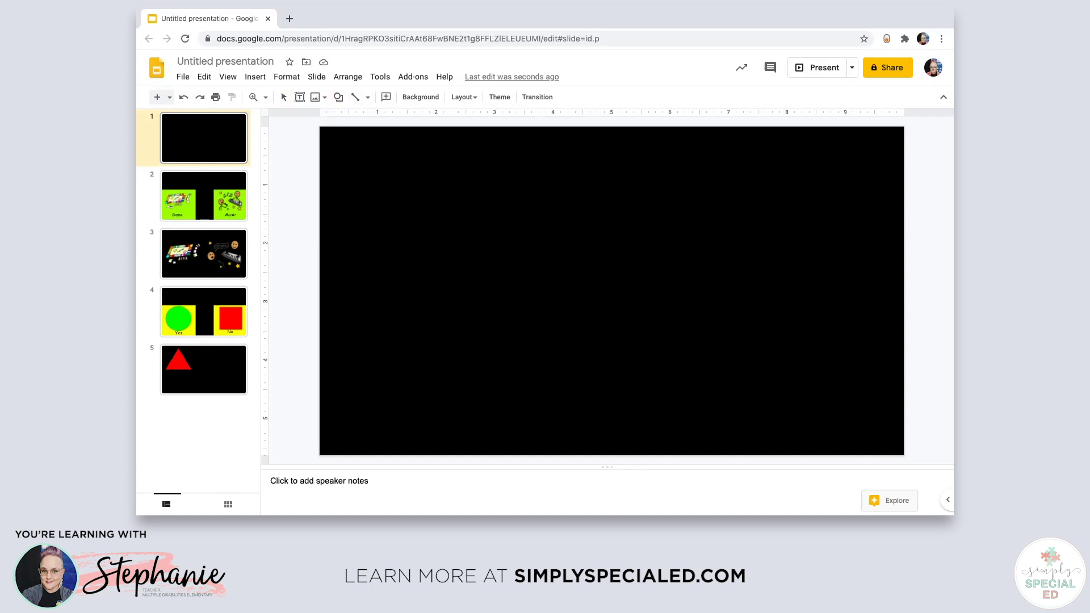
drag(344, 279, 543, 447)
drag(443, 364, 419, 371)
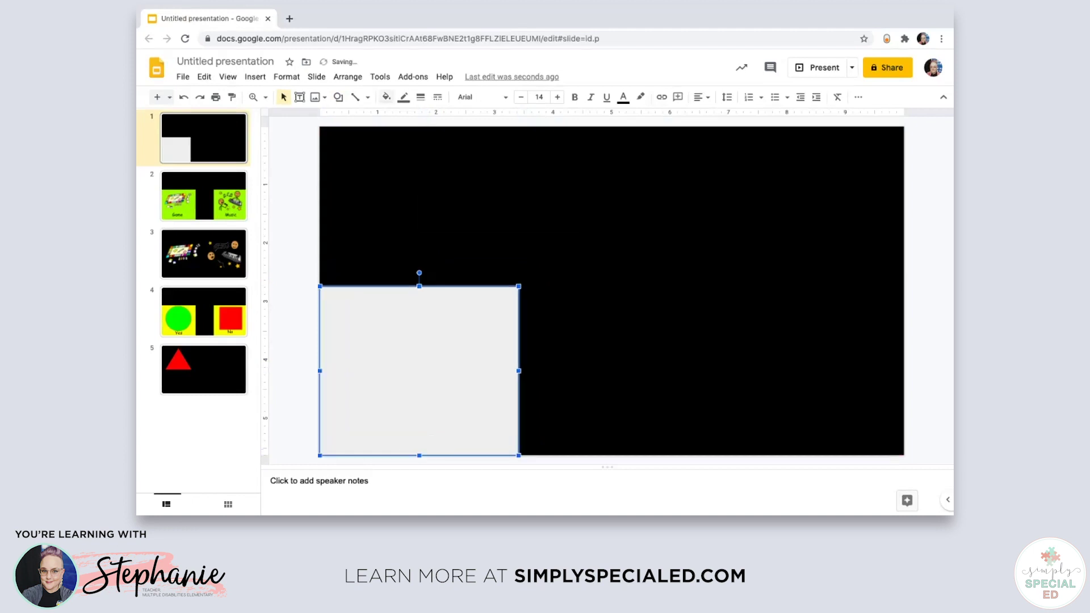
- Fill the lower-left rectangle with solid red
click(387, 97)
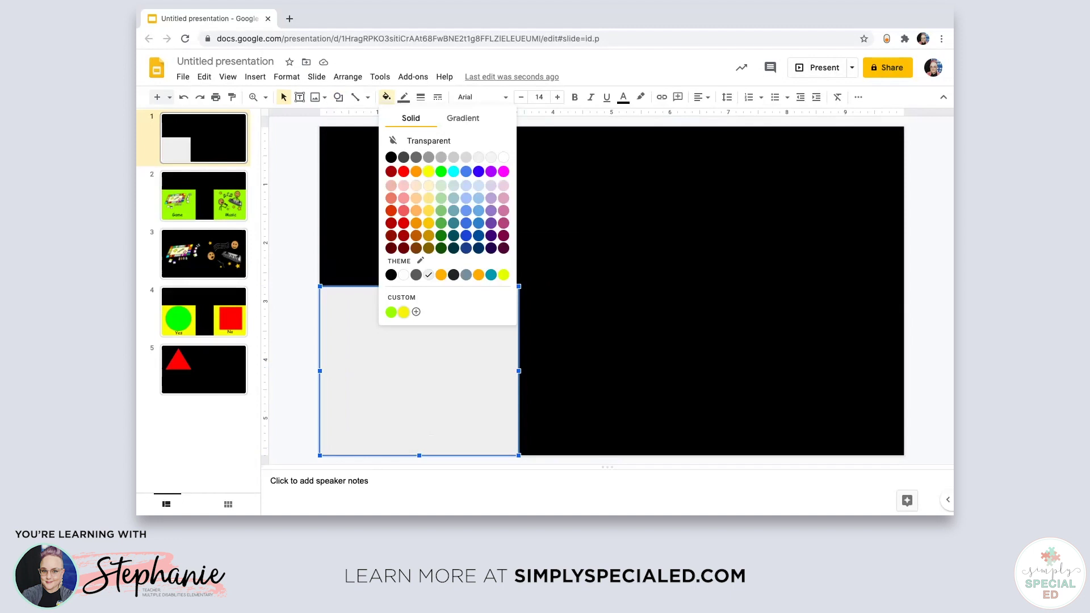
click(404, 171)
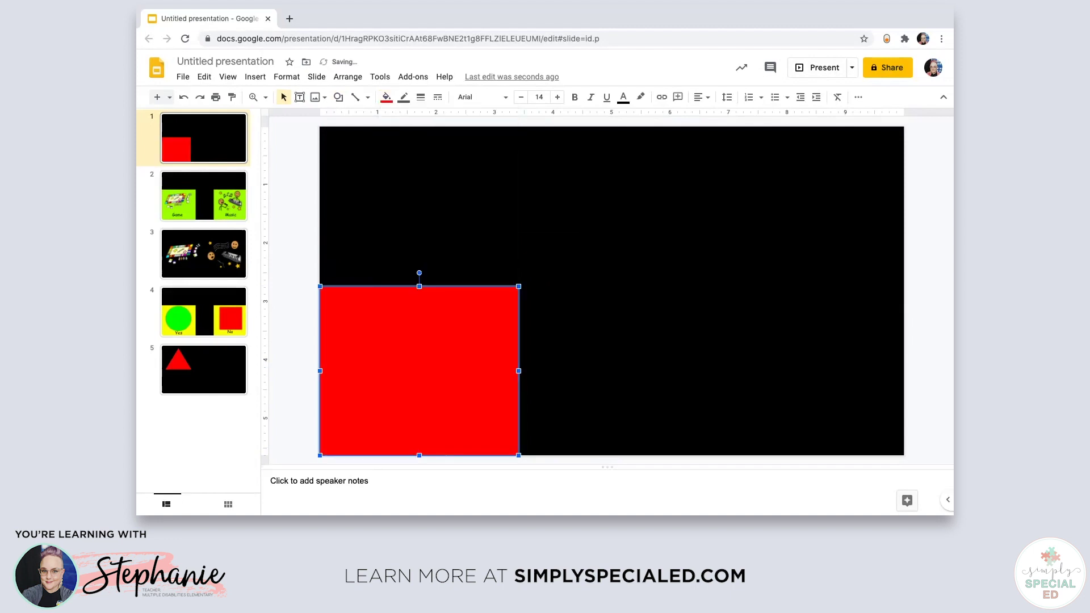
key(Escape)
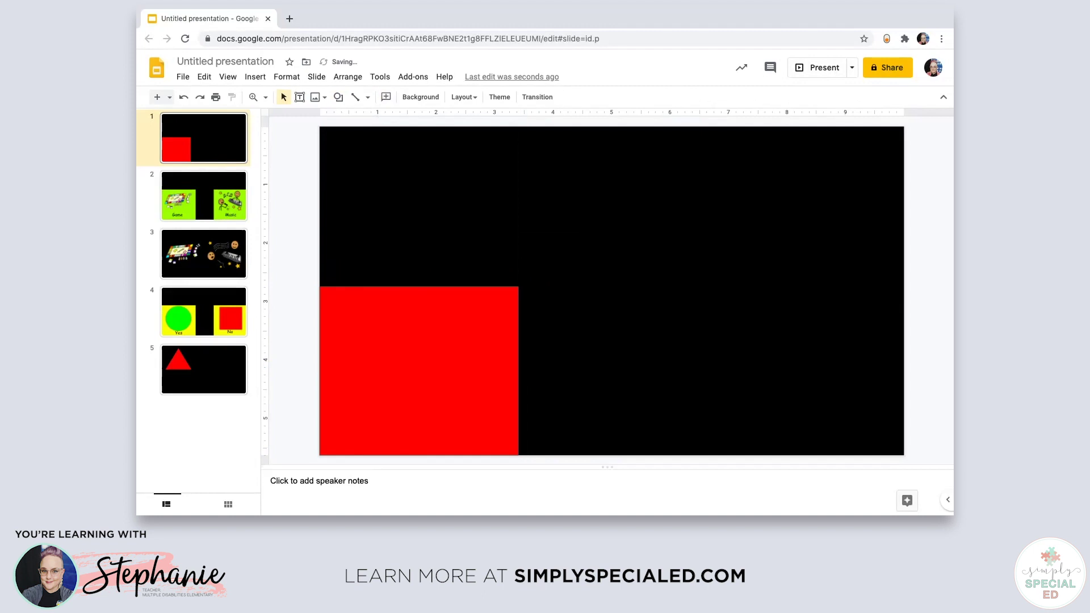
- Duplicate the red rectangle and place the copy at the same height in the slide's lower-right corner
click(419, 371)
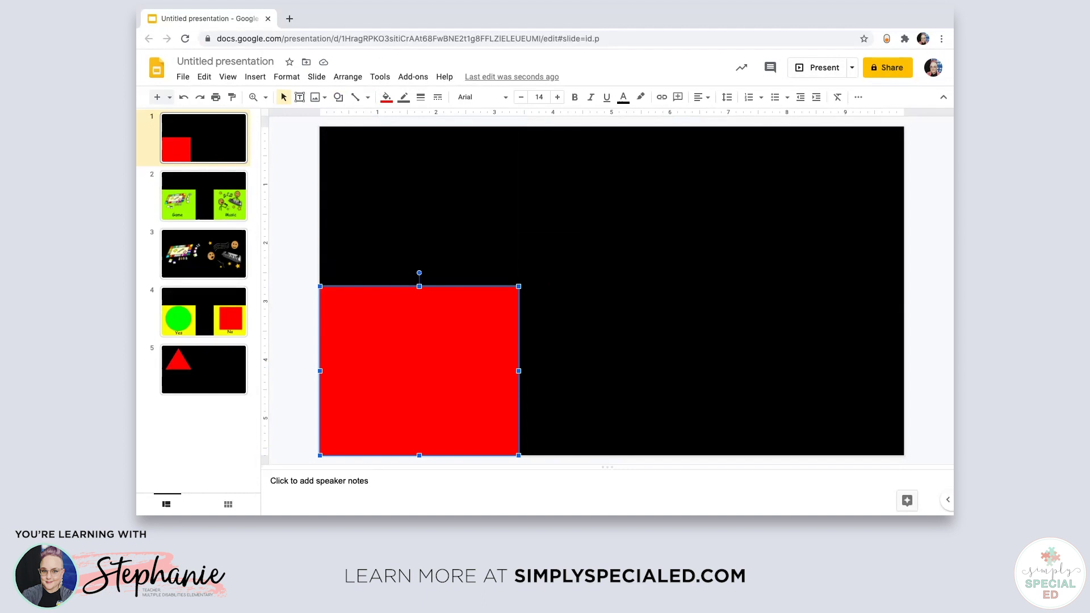
key(Escape)
key(ctrl+v)
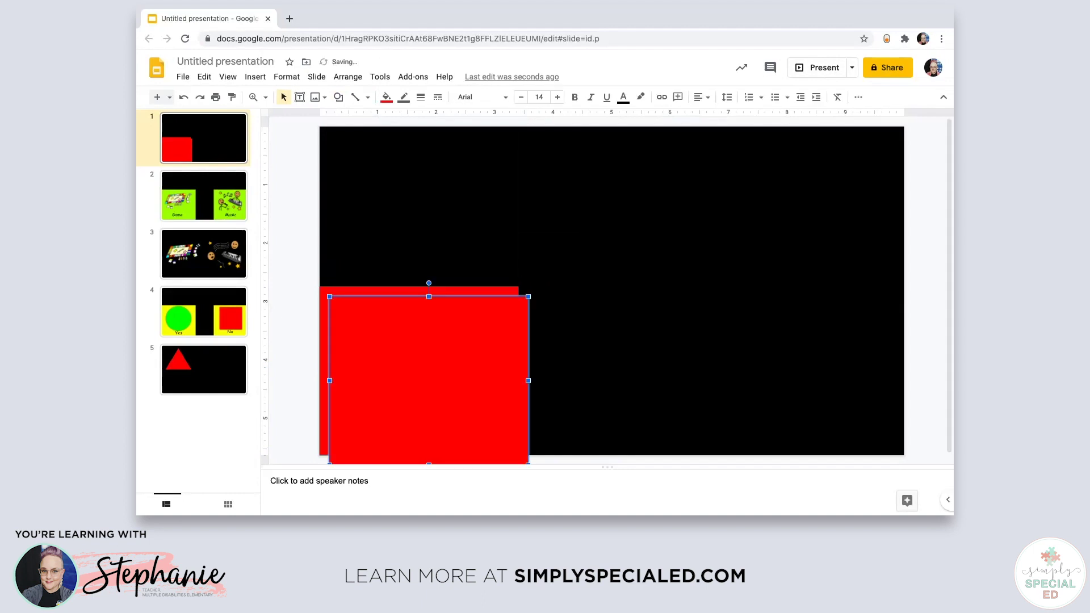
drag(428, 380, 802, 370)
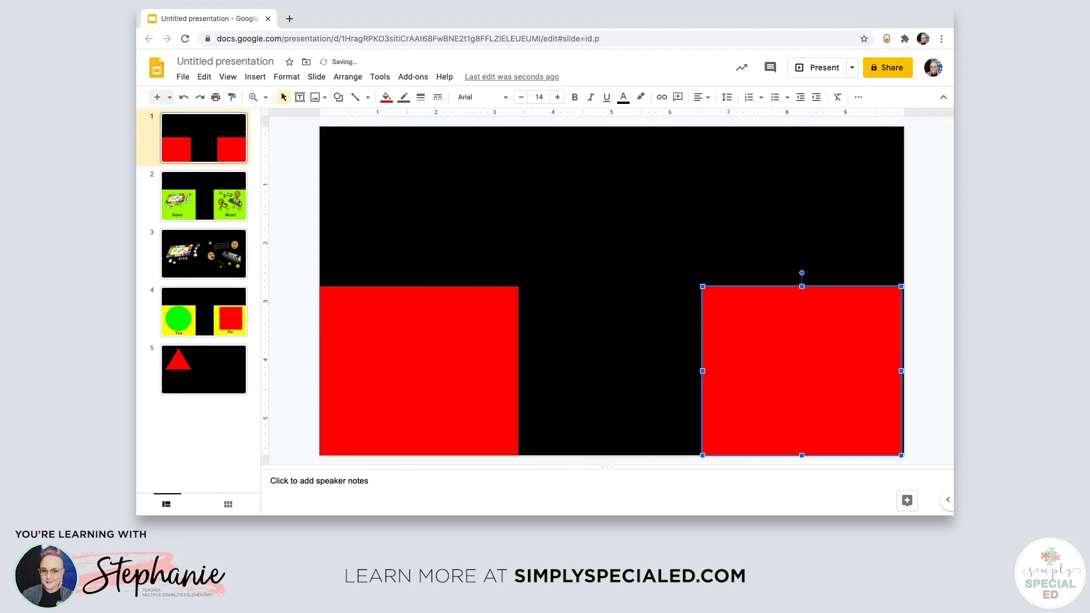
- Fill the lower-right rectangle with yellow and align it flush with the slide's right edge
click(387, 97)
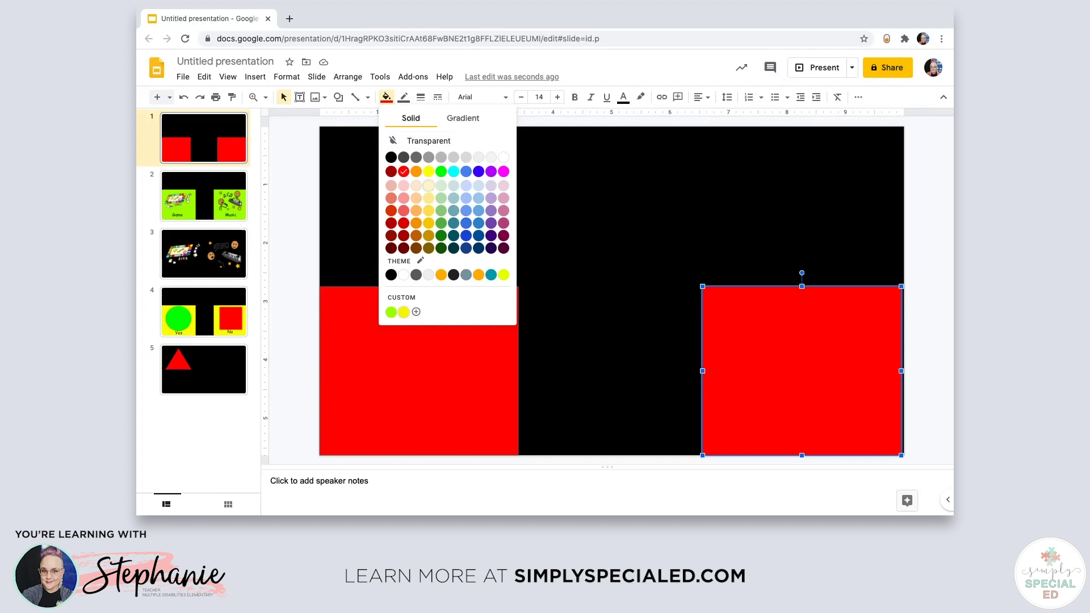
click(429, 171)
key(Escape)
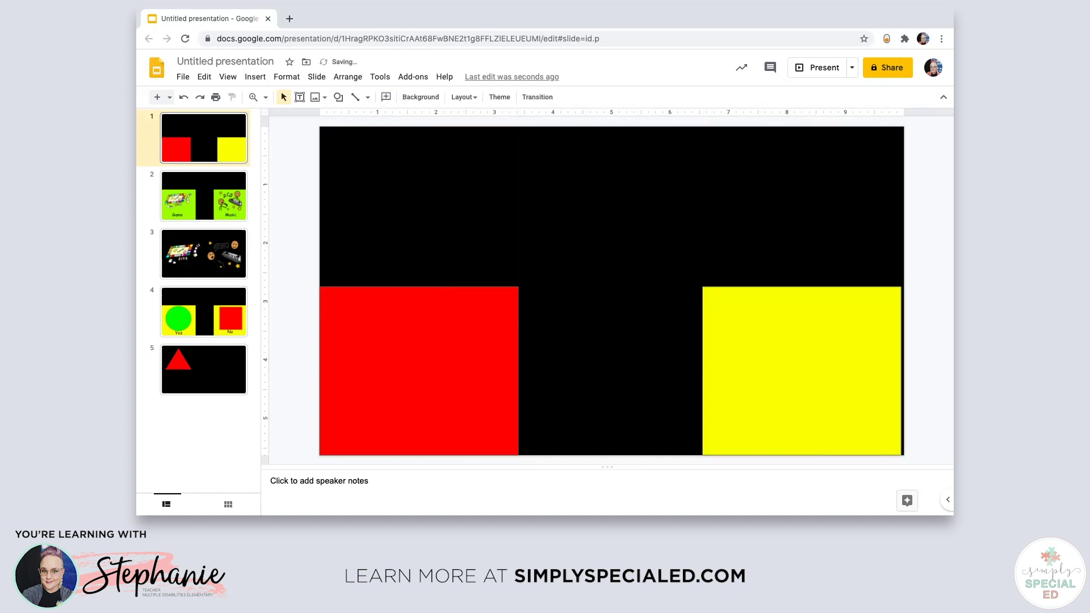
drag(802, 371, 805, 371)
- Copy the board game picture from slide 3 to slide 1, shrinking it to fit inside the red rectangle
click(204, 253)
click(454, 284)
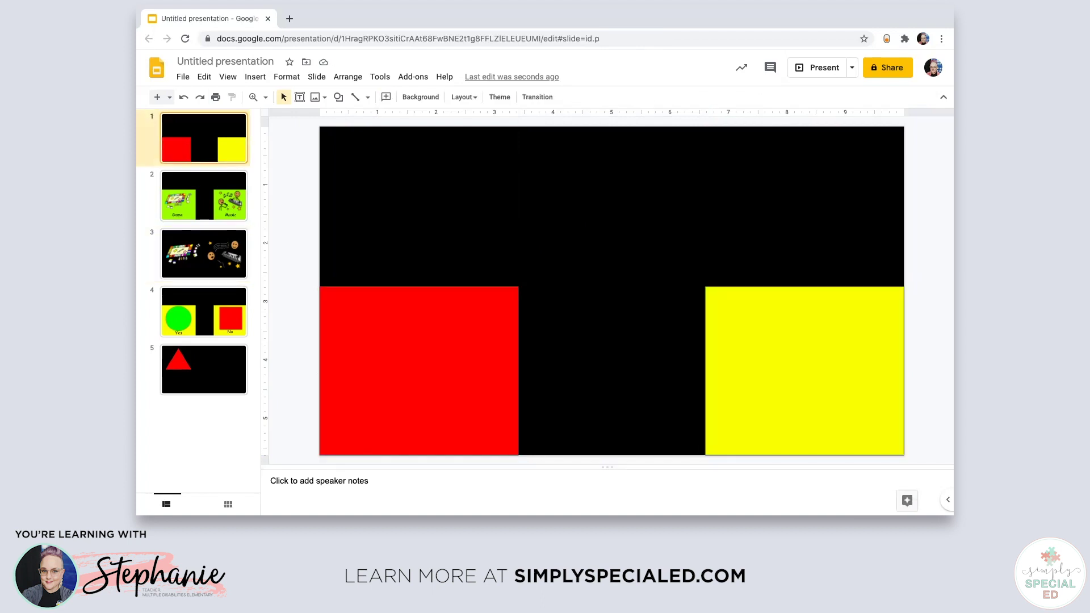
click(419, 371)
key(ctrl+v)
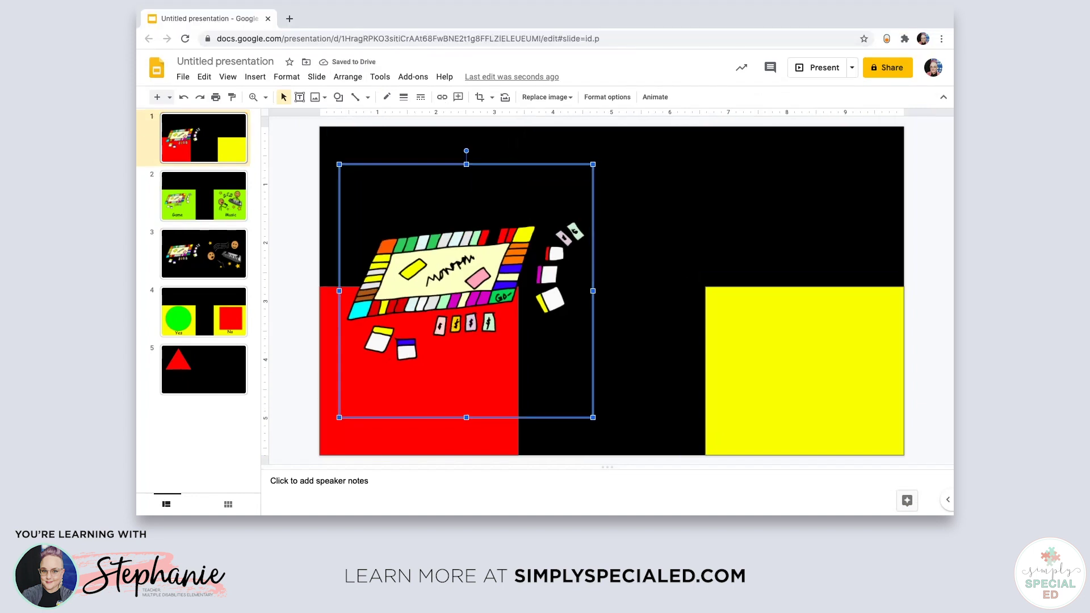
drag(339, 164, 437, 261)
drag(515, 339, 413, 371)
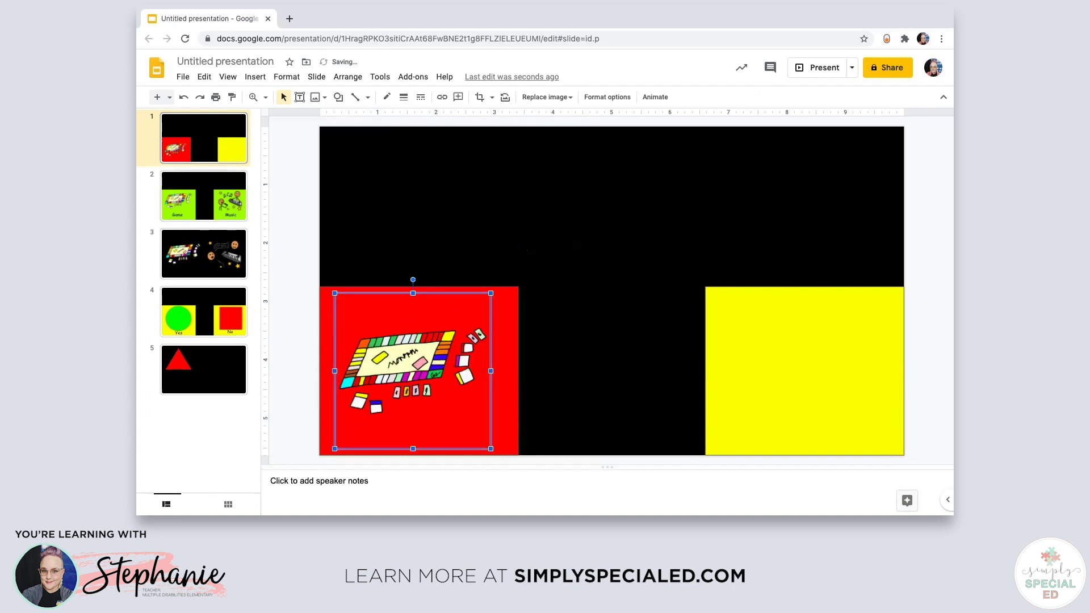
- Copy the music picture from slide 3 to slide 1, shrinking it to fit inside the yellow rectangle
click(199, 253)
click(748, 297)
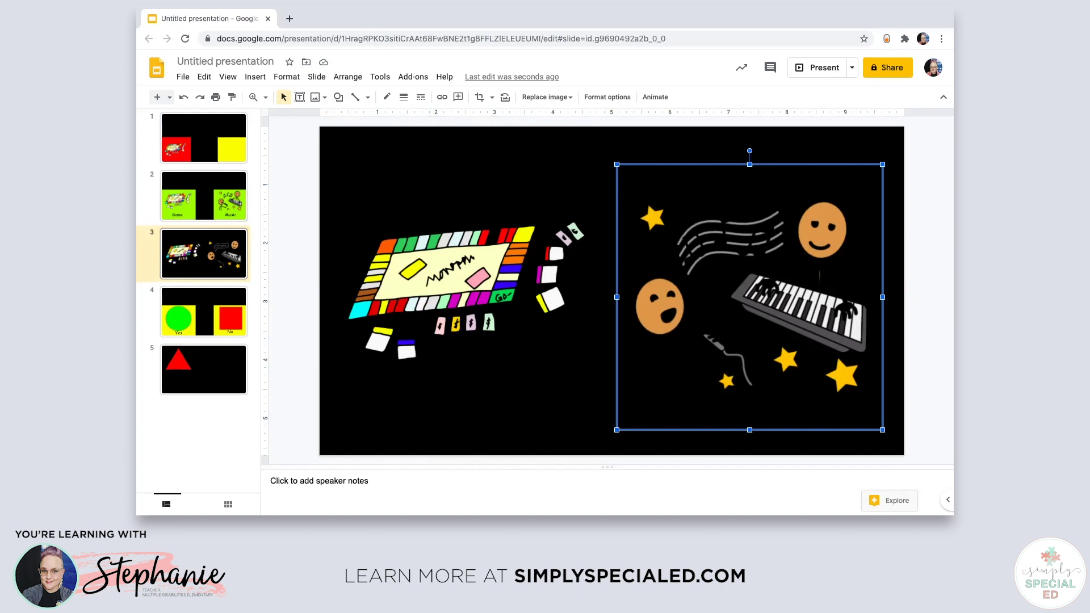
click(204, 139)
click(804, 371)
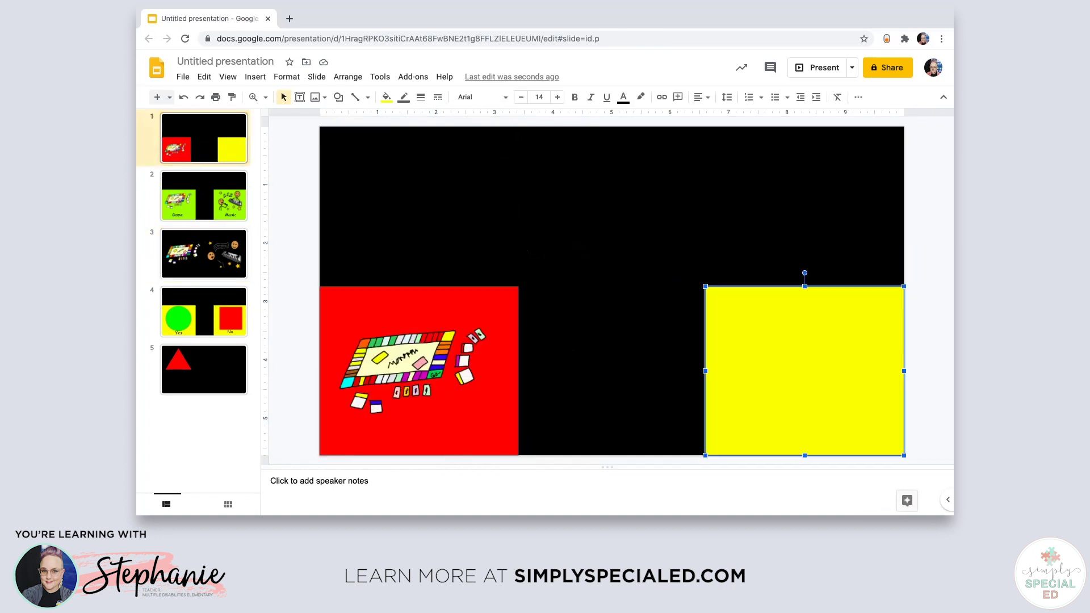
key(ctrl+v)
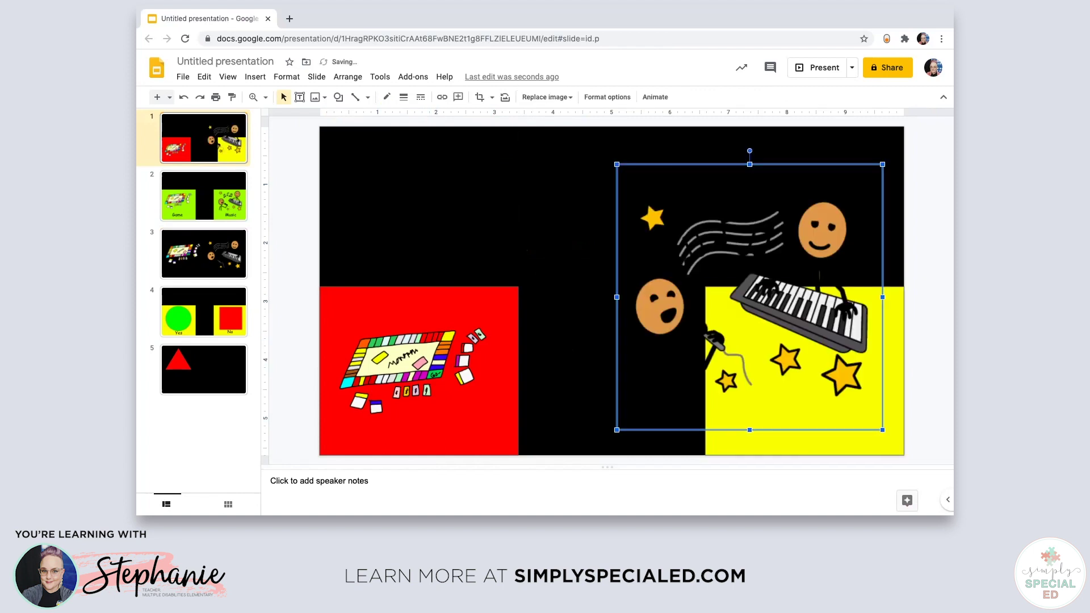
drag(617, 164, 726, 273)
drag(805, 352, 808, 370)
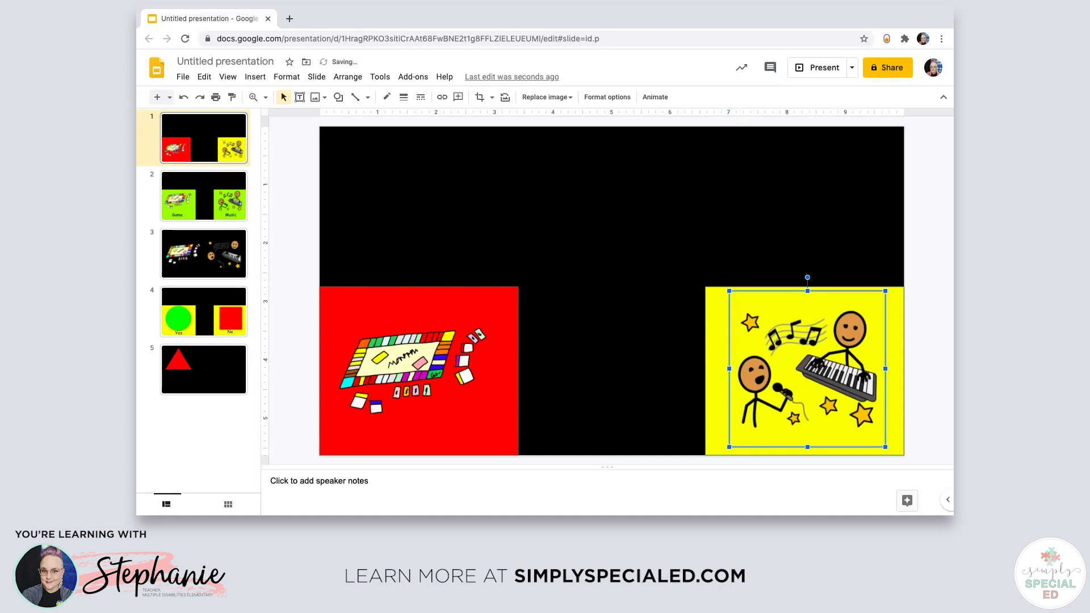
- Start presenting the slideshow from slide 1 to preview the two-choice layout
click(717, 371)
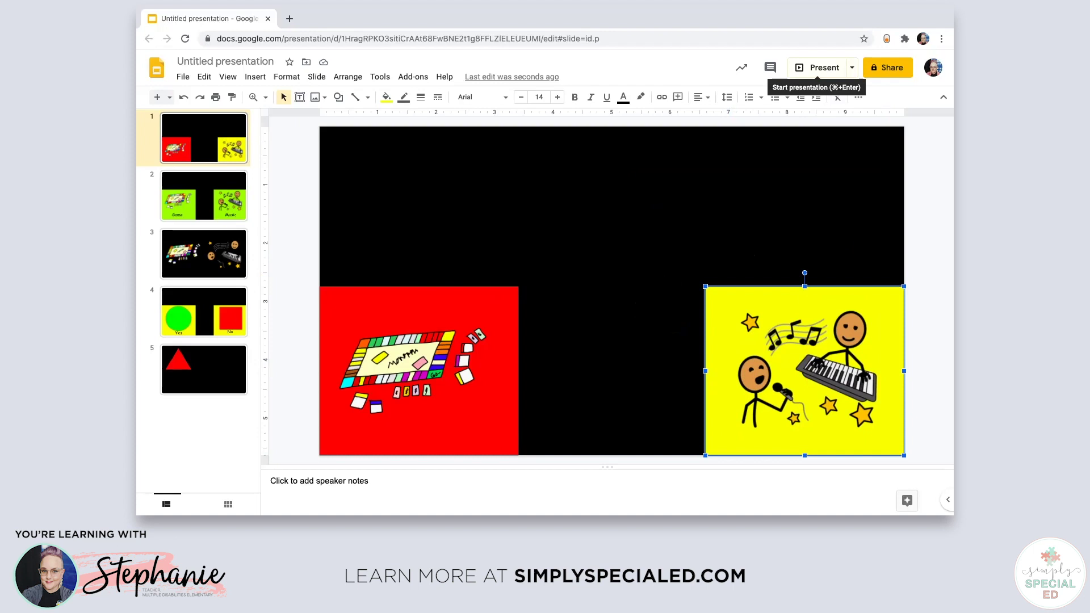
click(817, 68)
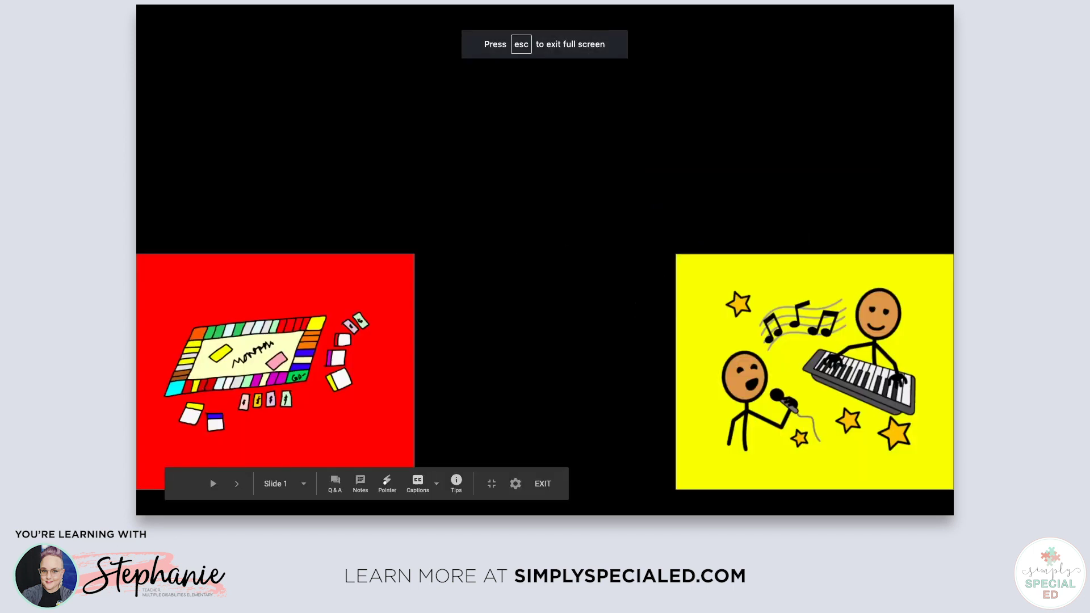